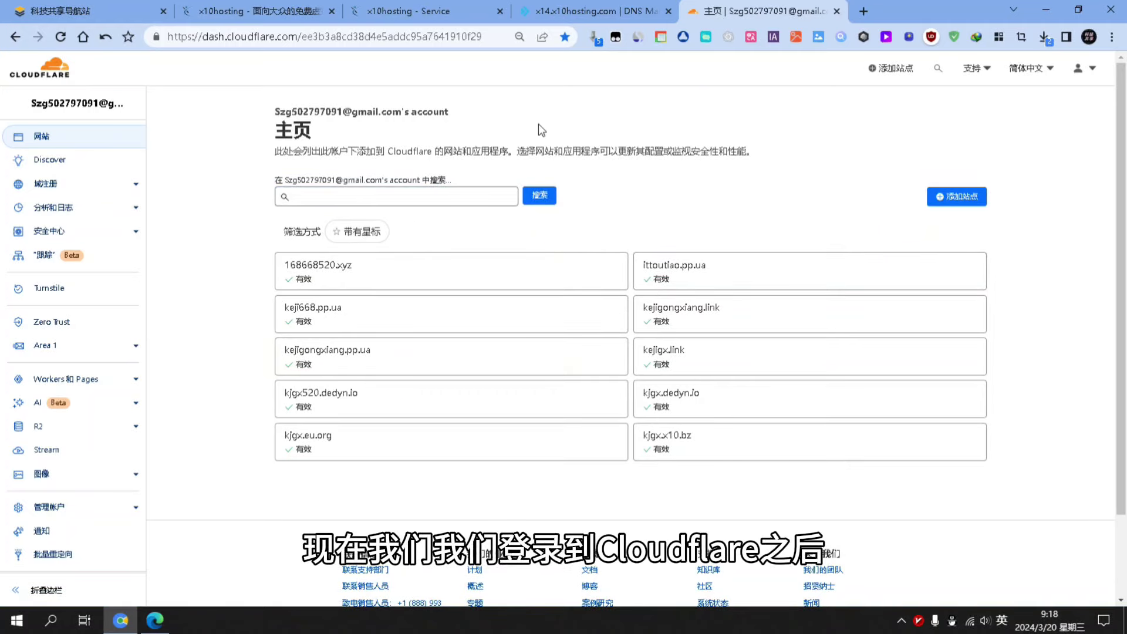
Add a new site to Cloudflare using the domain kjgx.x10.mx copied from the x10hosting control panel, and continue.
left_click(957, 199)
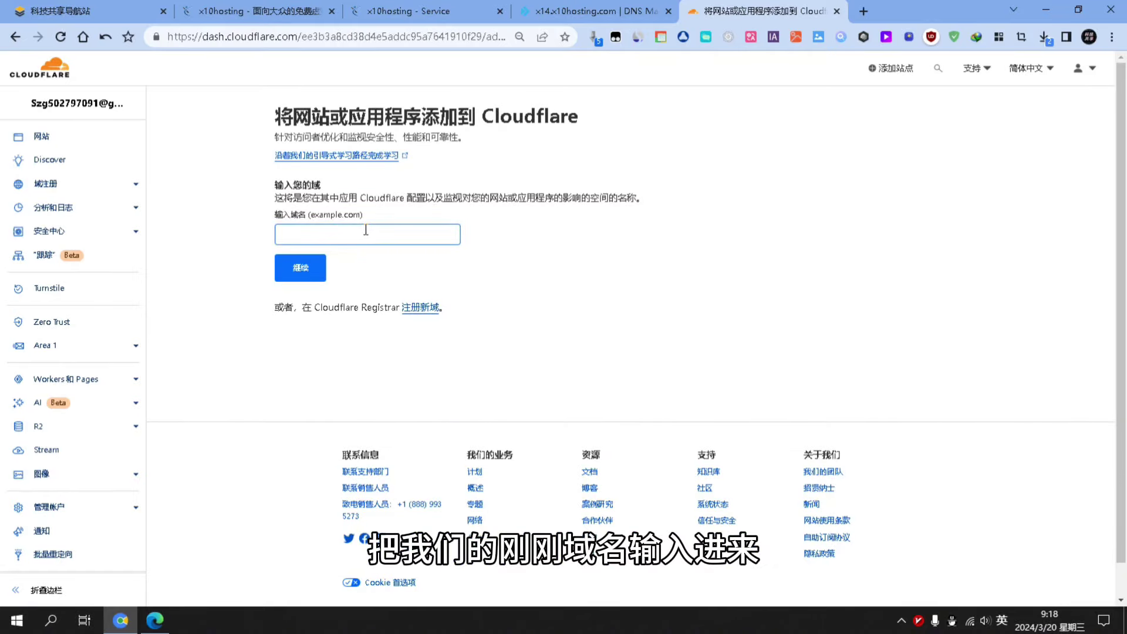
left_click(546, 10)
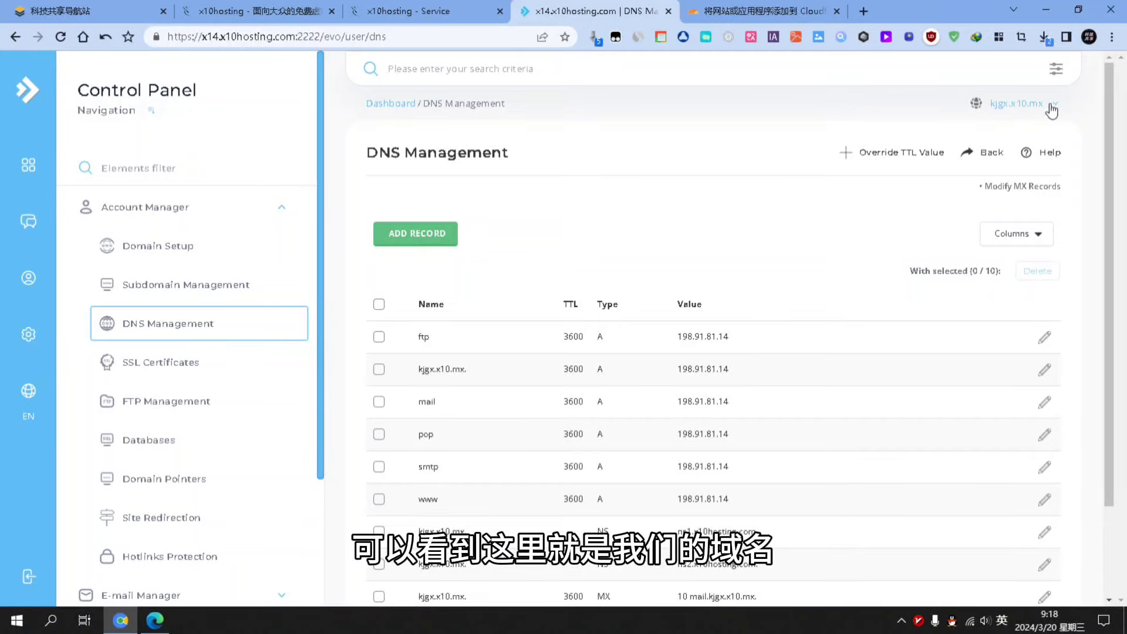
left_click_drag(1051, 111, 988, 108)
right_click(1006, 114)
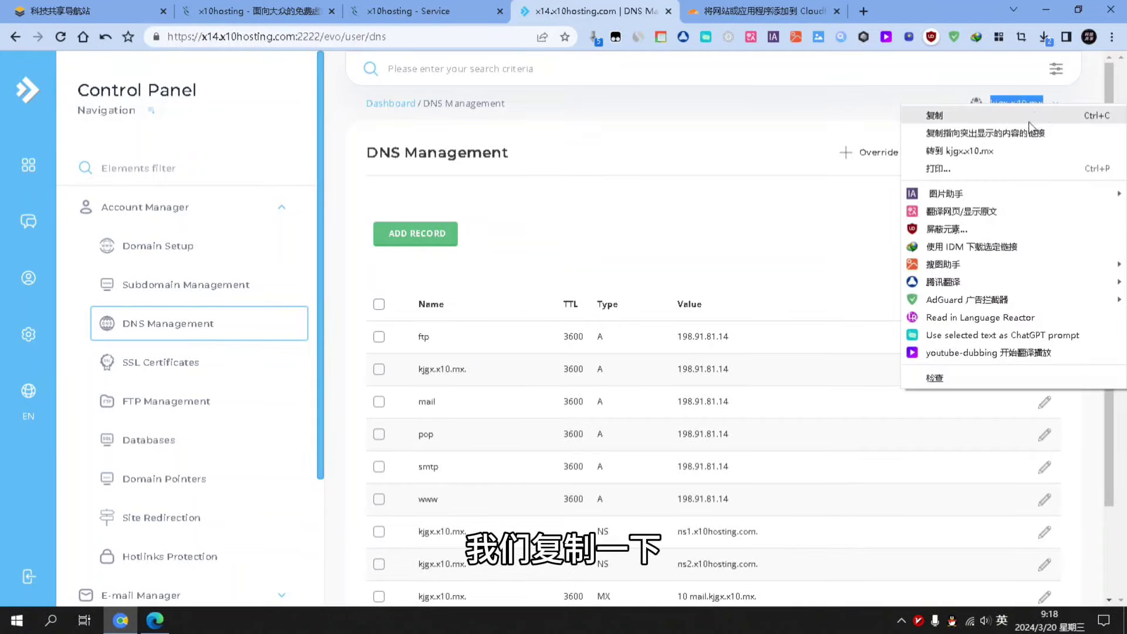
left_click(968, 116)
left_click(762, 10)
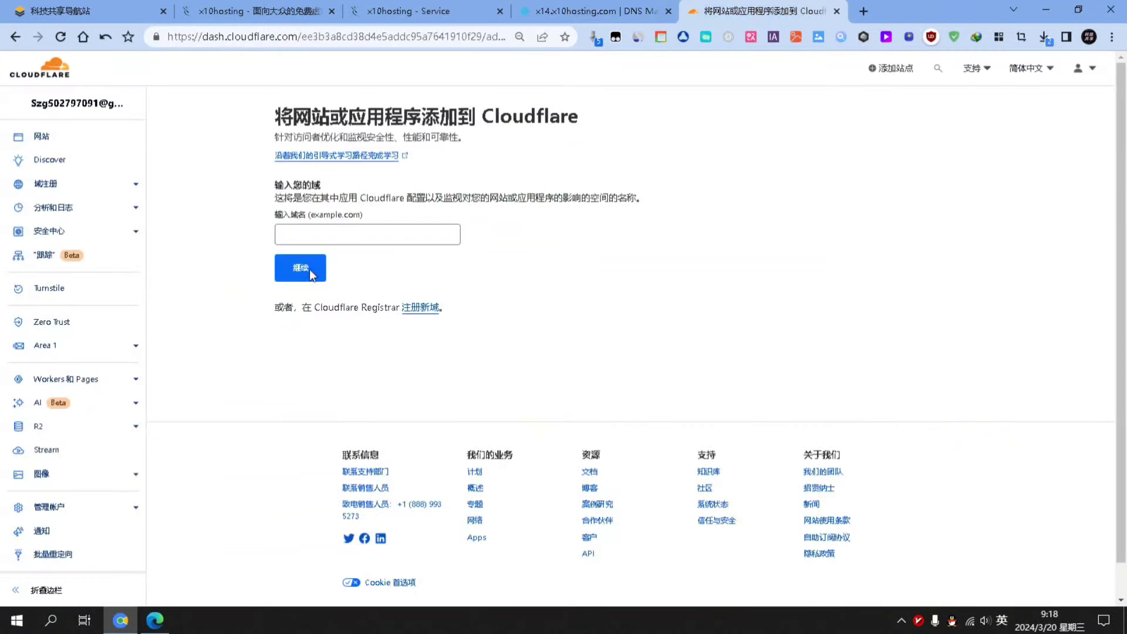
left_click(338, 235)
key("ctrl+v")
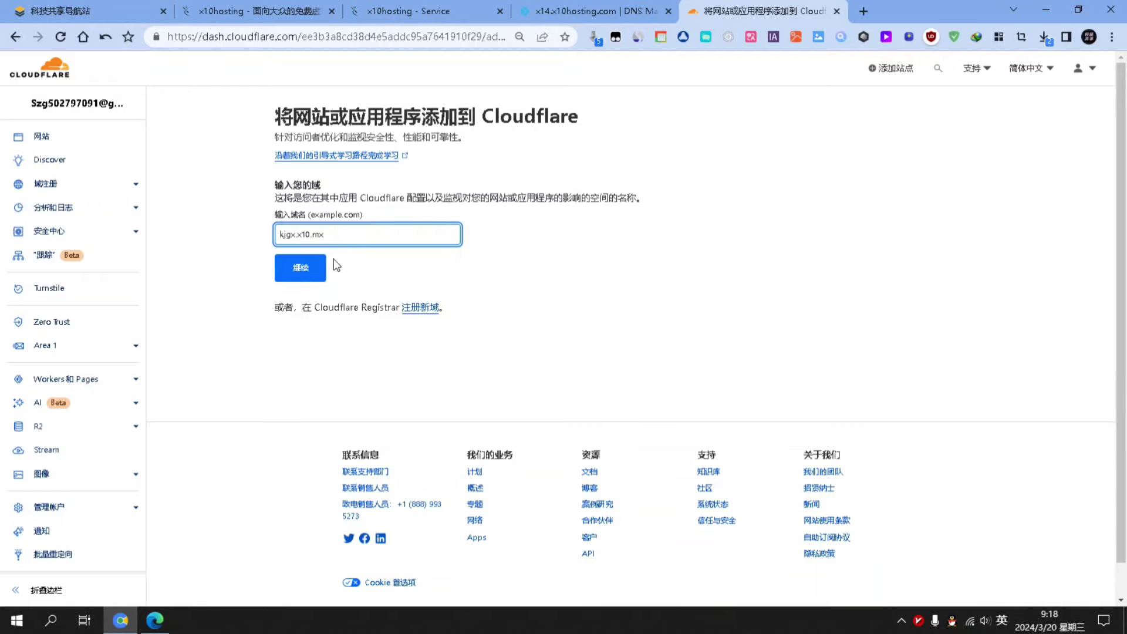
left_click(294, 272)
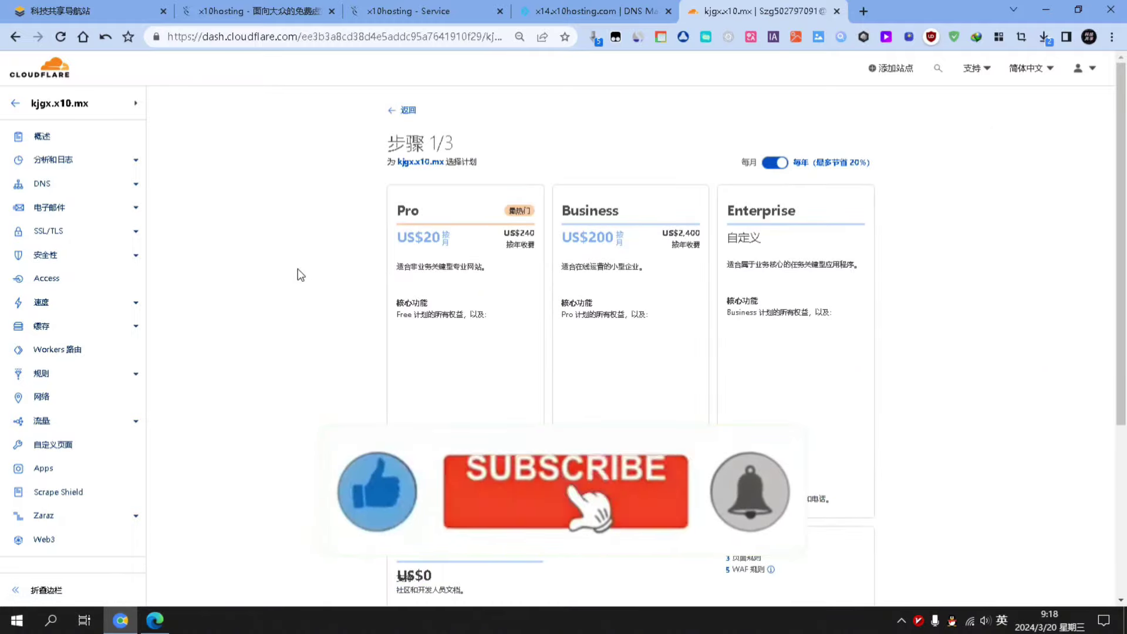
Choose the Free plan for kjgx.x10.mx and accept the scanned DNS records.
scroll(467, 234, "down", 4)
scroll(468, 235, "down", 1)
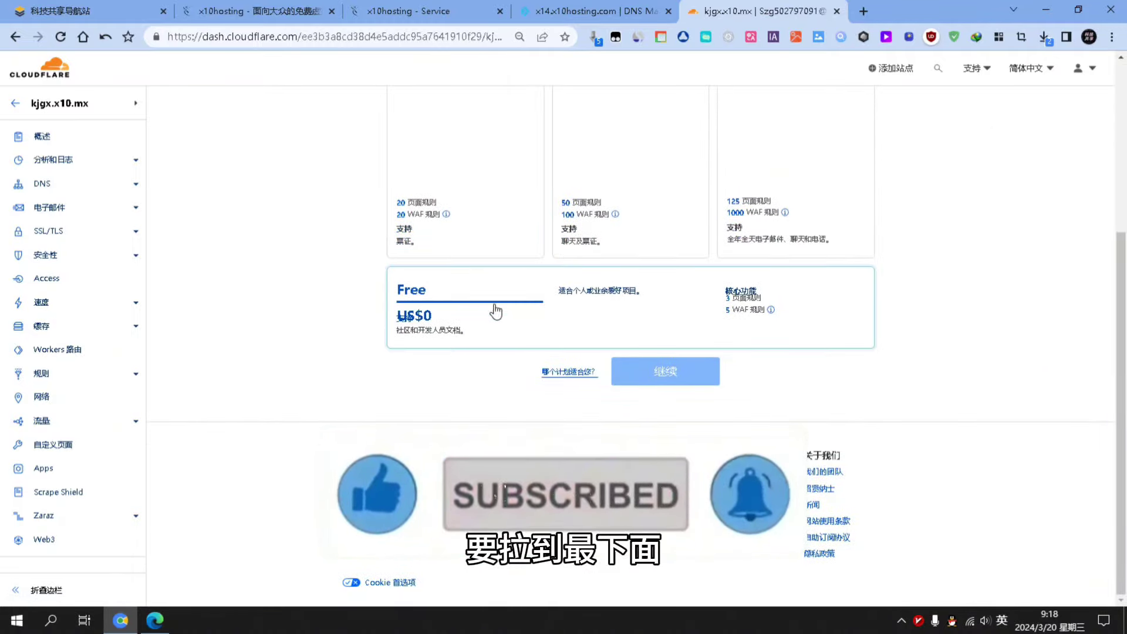
left_click(637, 346)
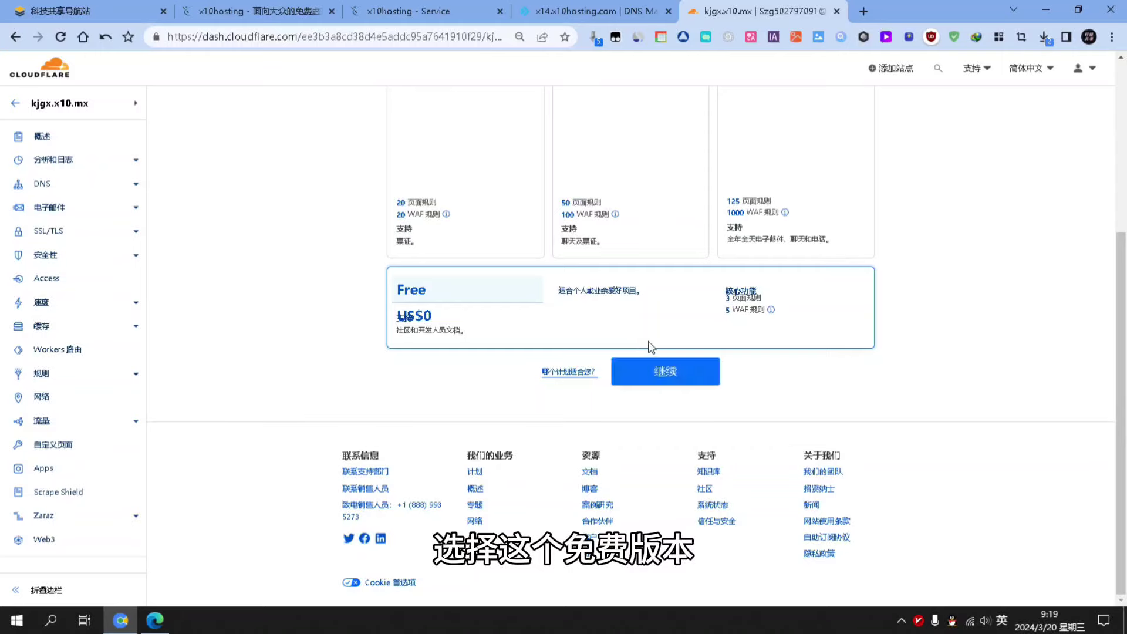
left_click(683, 384)
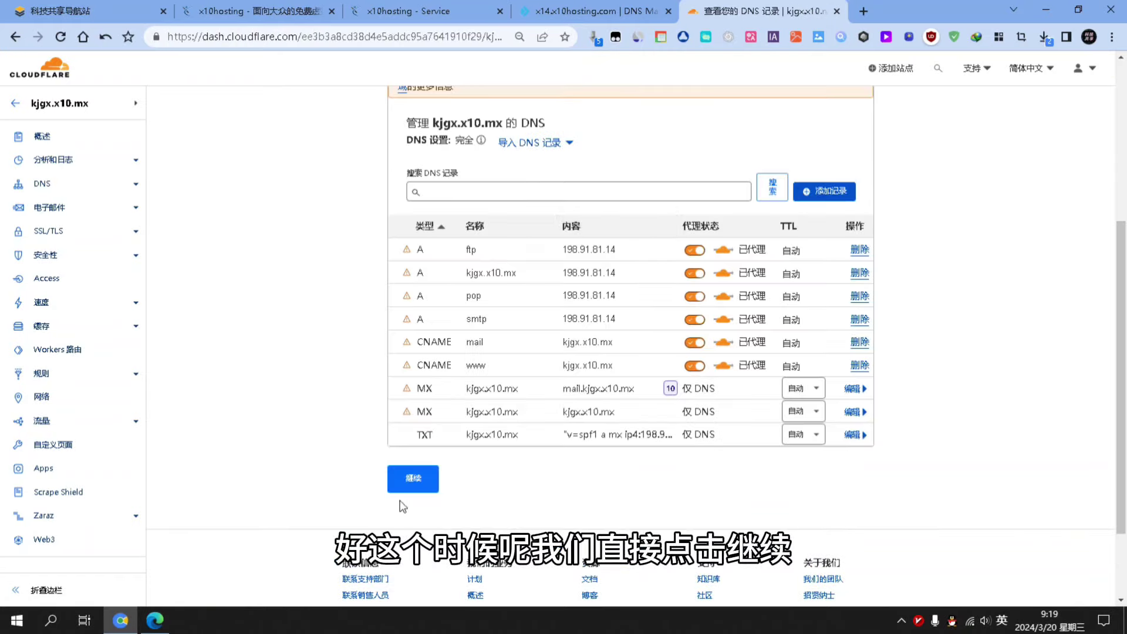
left_click(429, 481)
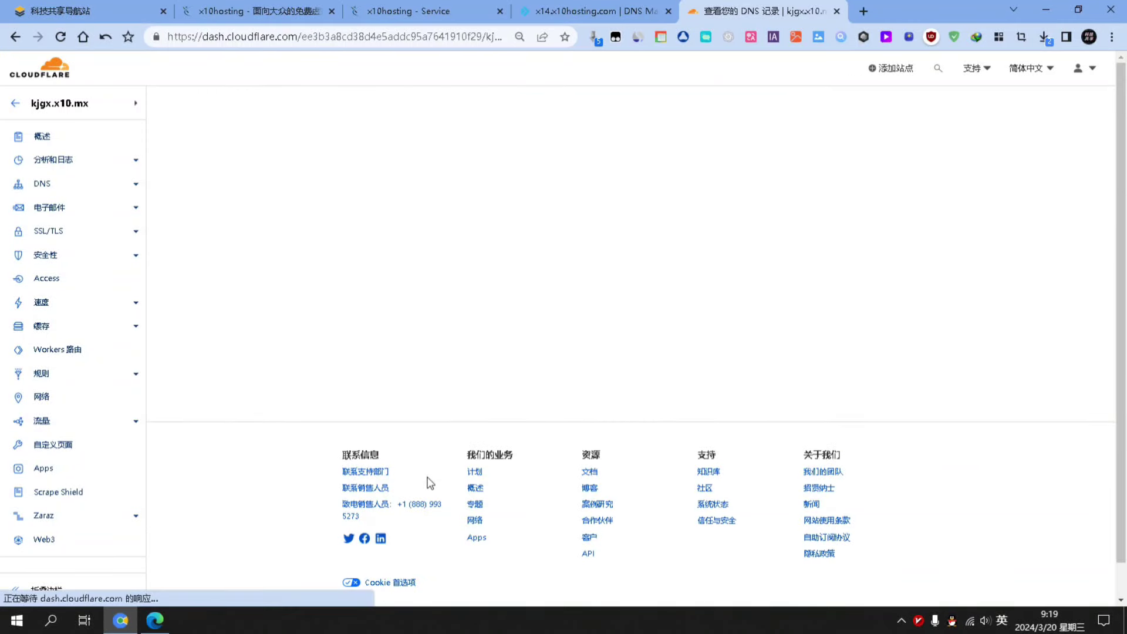
Copy the first assigned Cloudflare nameserver and save ace.ns.cloudflare.com. as the value of x10hosting's ns1 NS record, keeping the trailing dot.
scroll(726, 271, "down", 6)
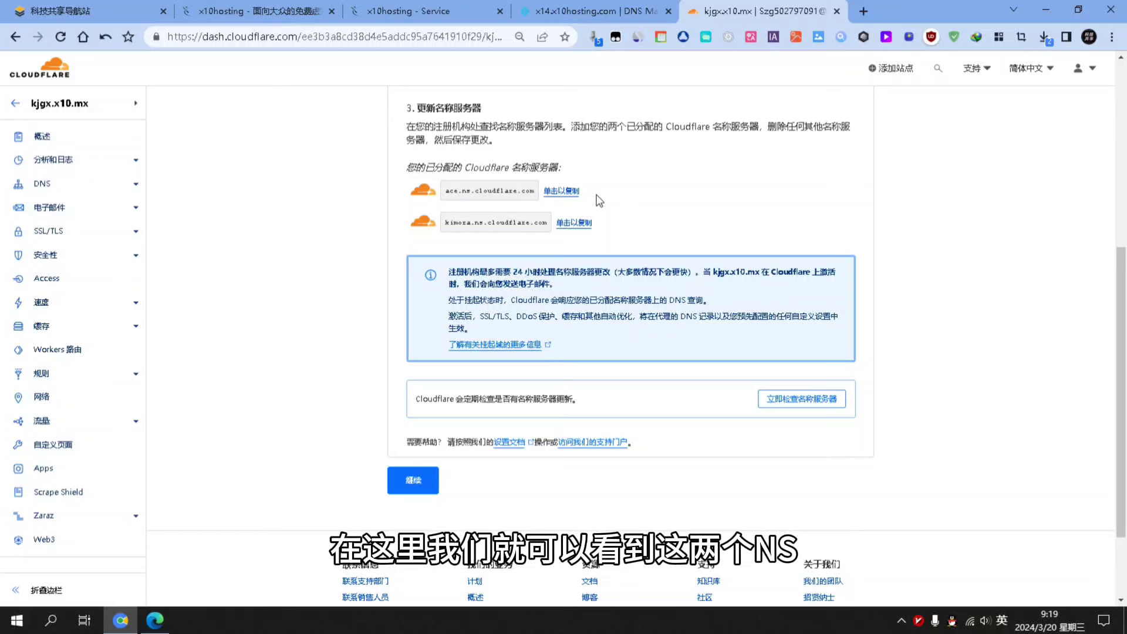
left_click(568, 192)
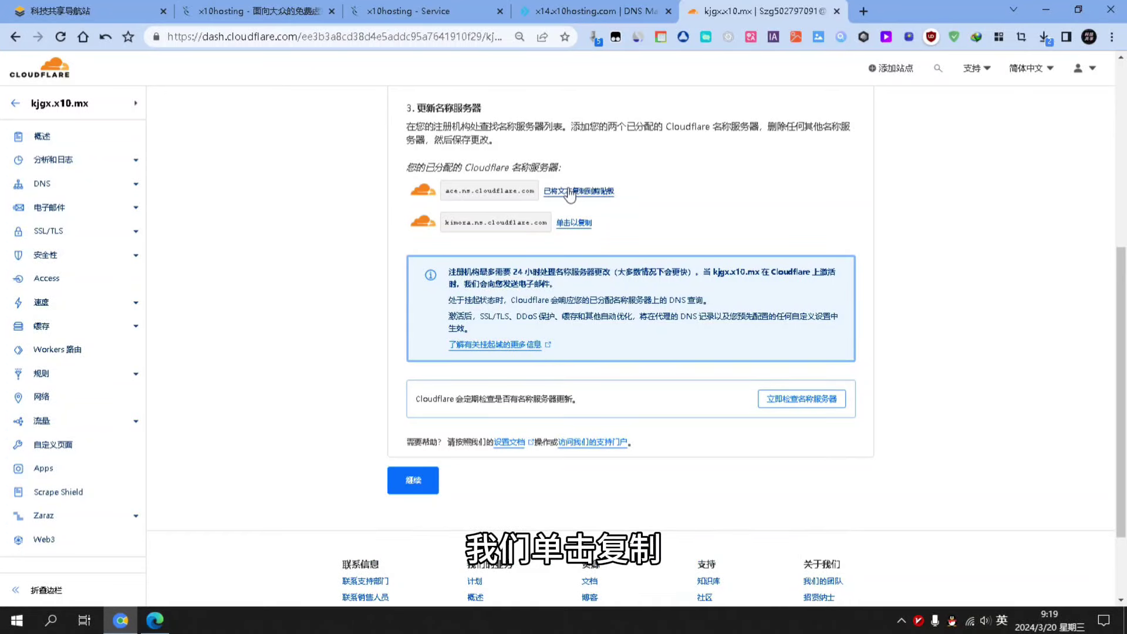
left_click(567, 12)
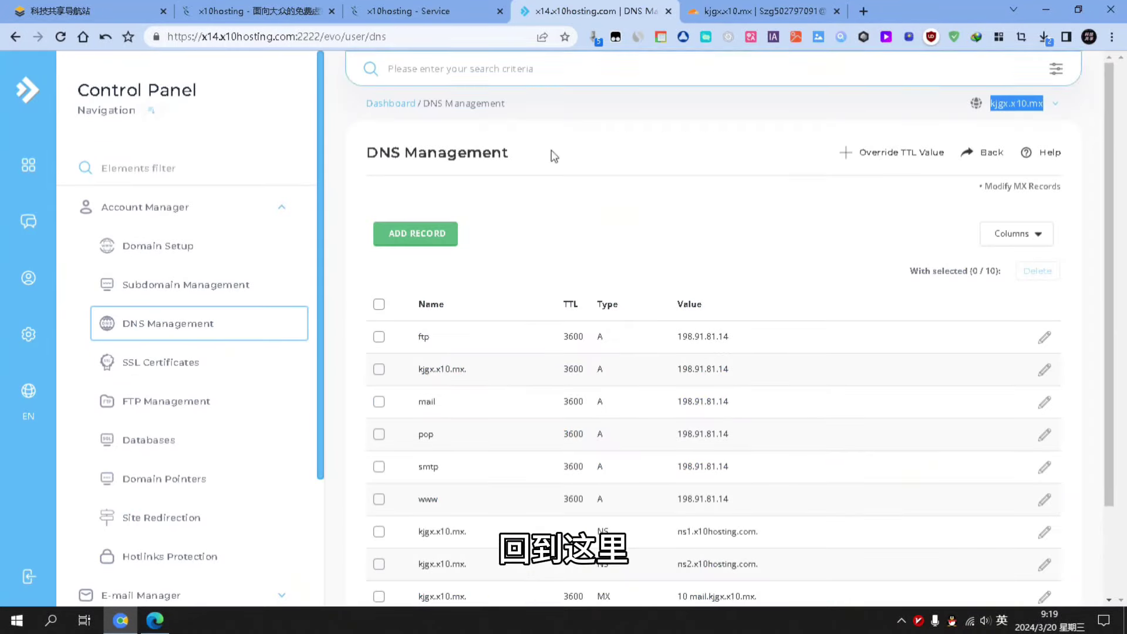
scroll(704, 353, "down", 2)
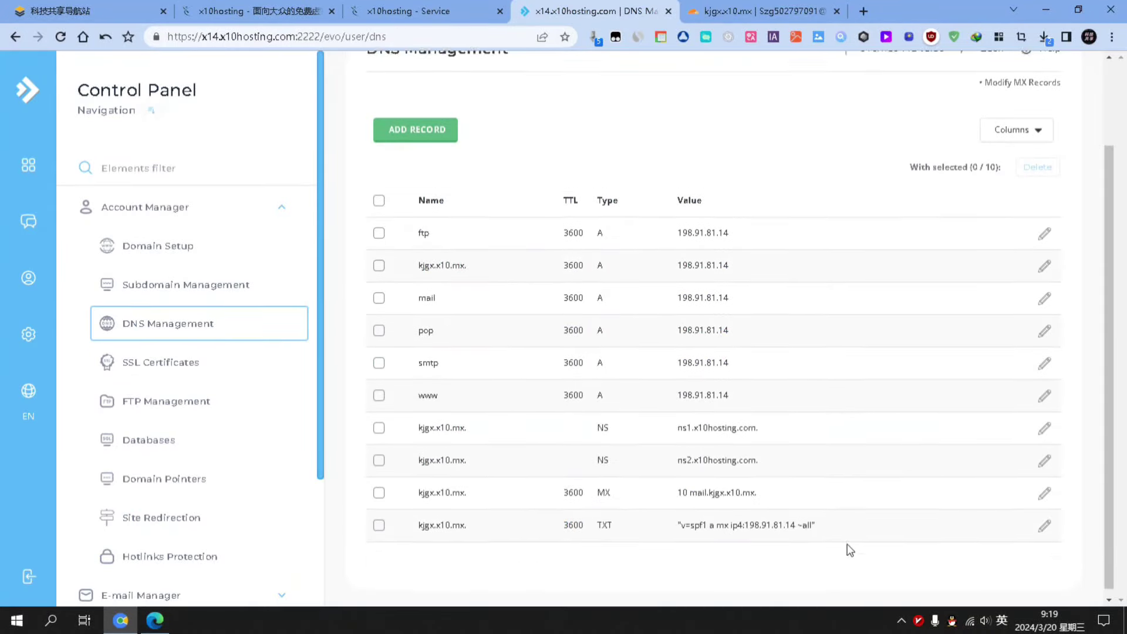
left_click(1045, 425)
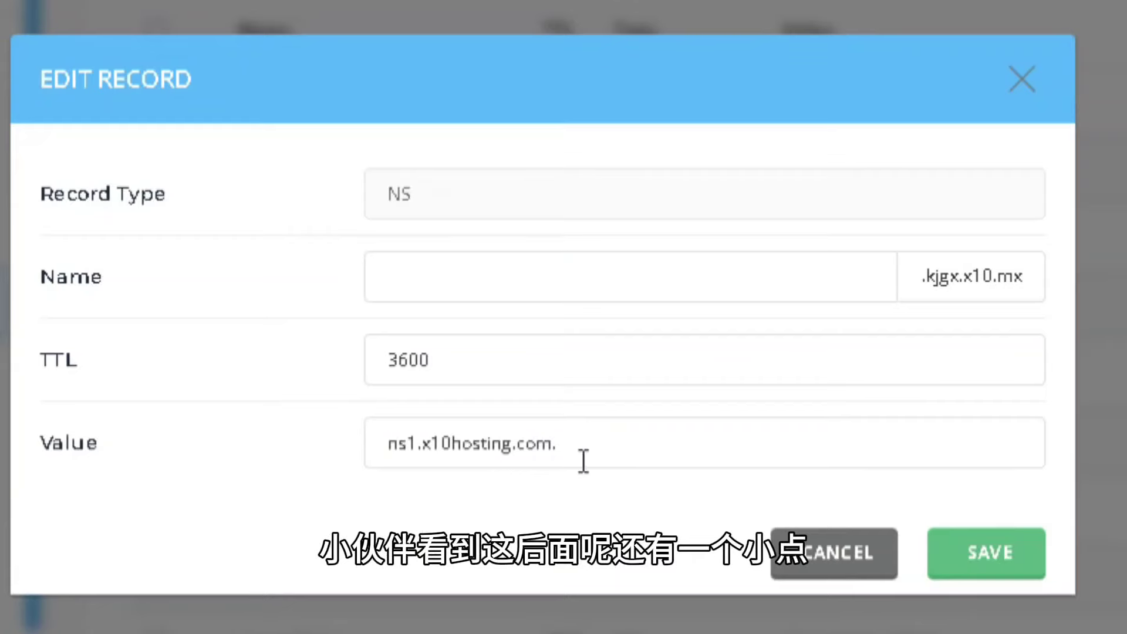
left_click(577, 392)
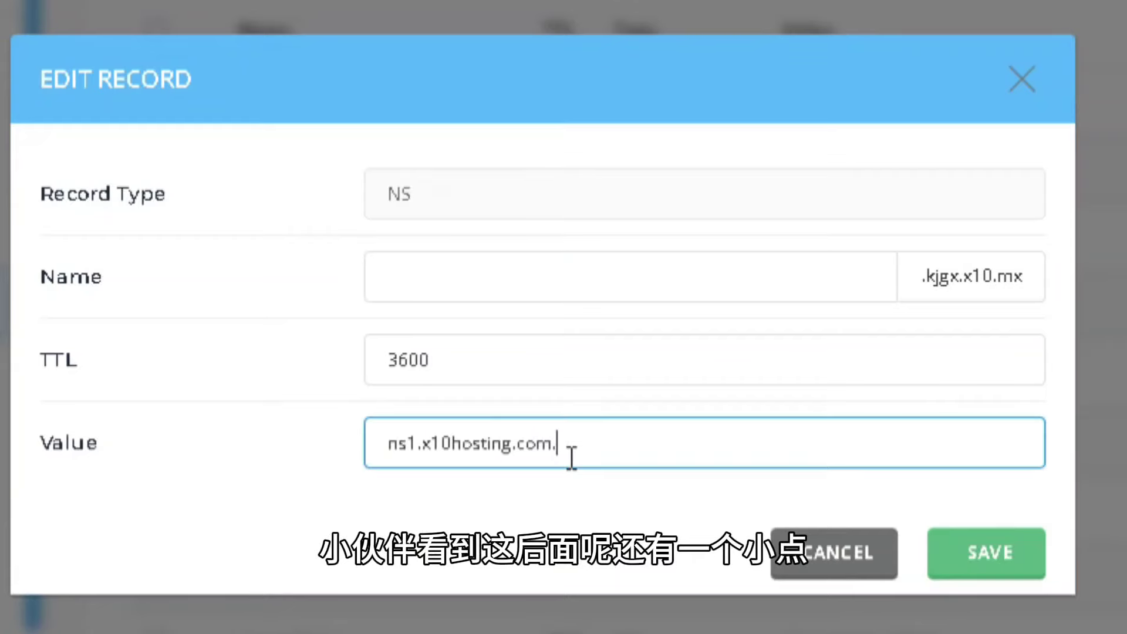
key("BackSpace")
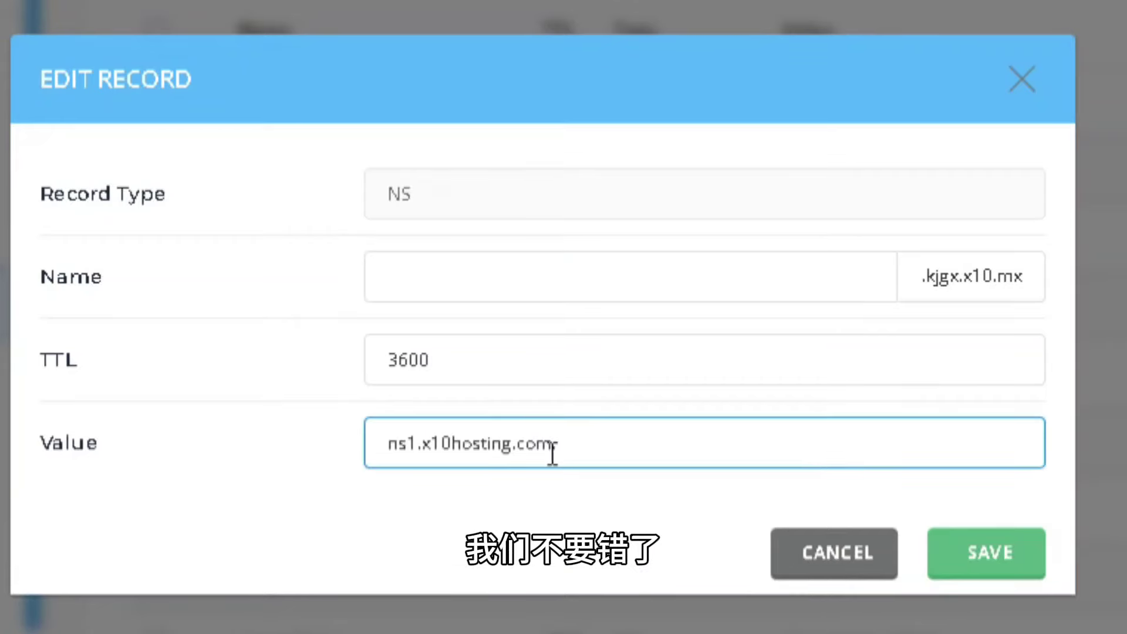
type(".")
key("Left")
key("BackSpace")
key("BackSpace")
key("BackSpace")
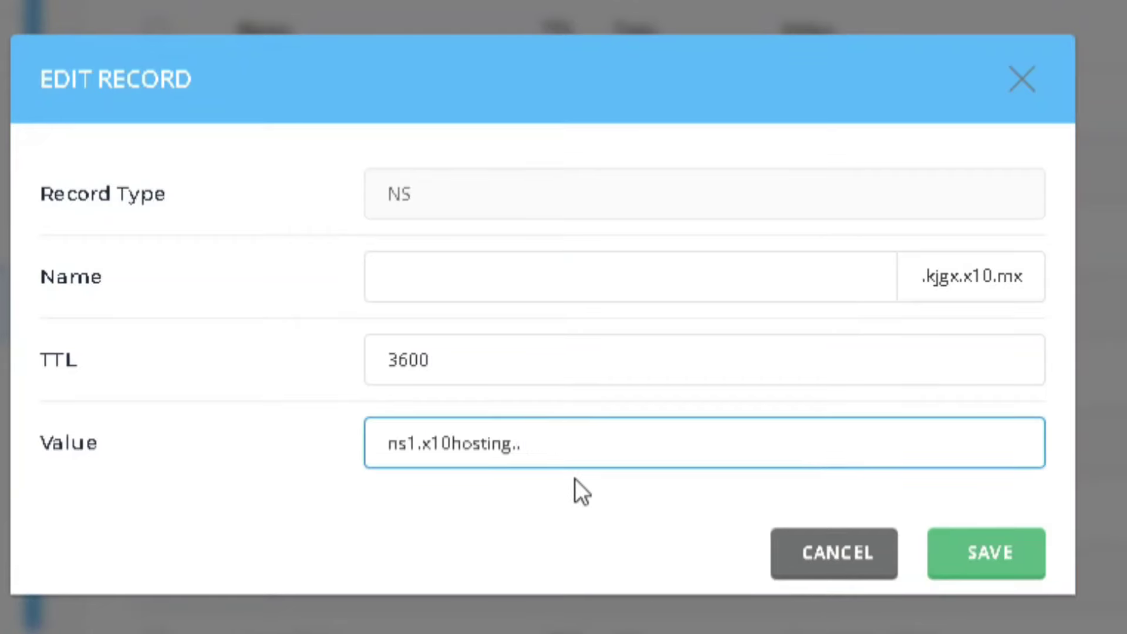
key("BackSpace")
key("BackSpace")
key("BackSpace")
key("BackSpace")
key("BackSpace")
key("BackSpace")
key("BackSpace")
key("BackSpace")
key("BackSpace")
key("BackSpace")
key("BackSpace")
key("BackSpace")
key("BackSpace")
key("BackSpace")
key("BackSpace")
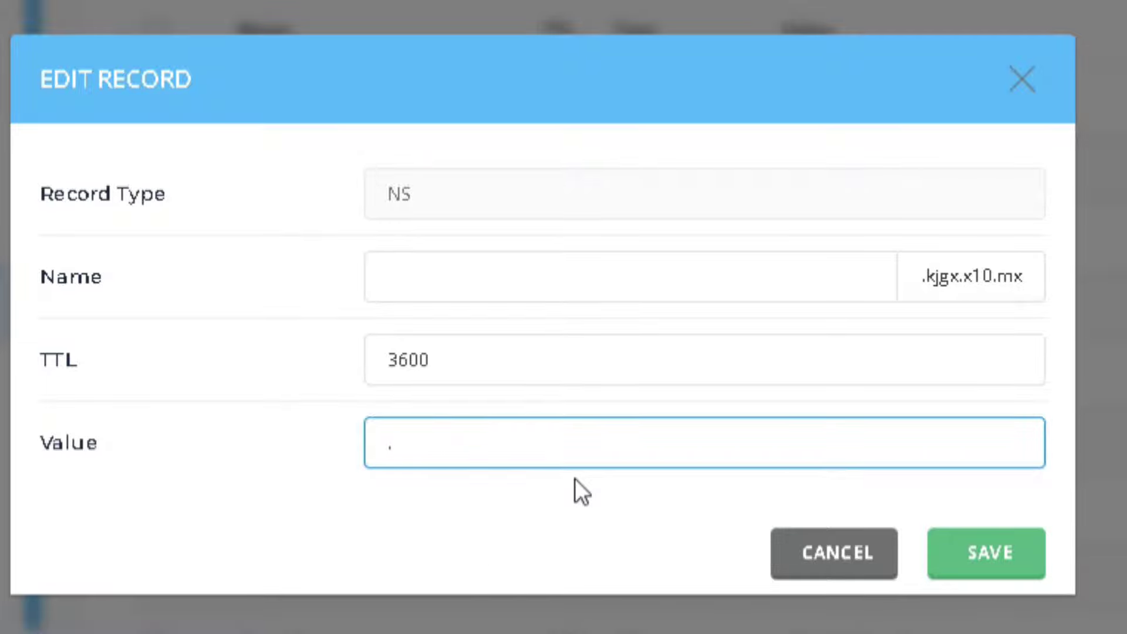
key("ctrl+v")
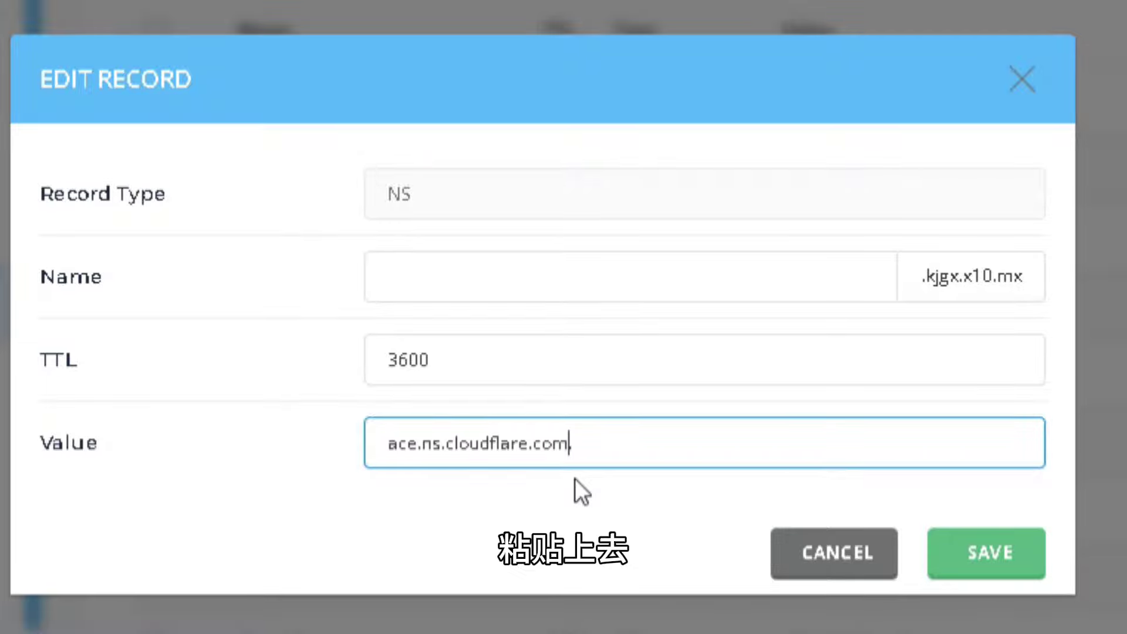
left_click(1016, 575)
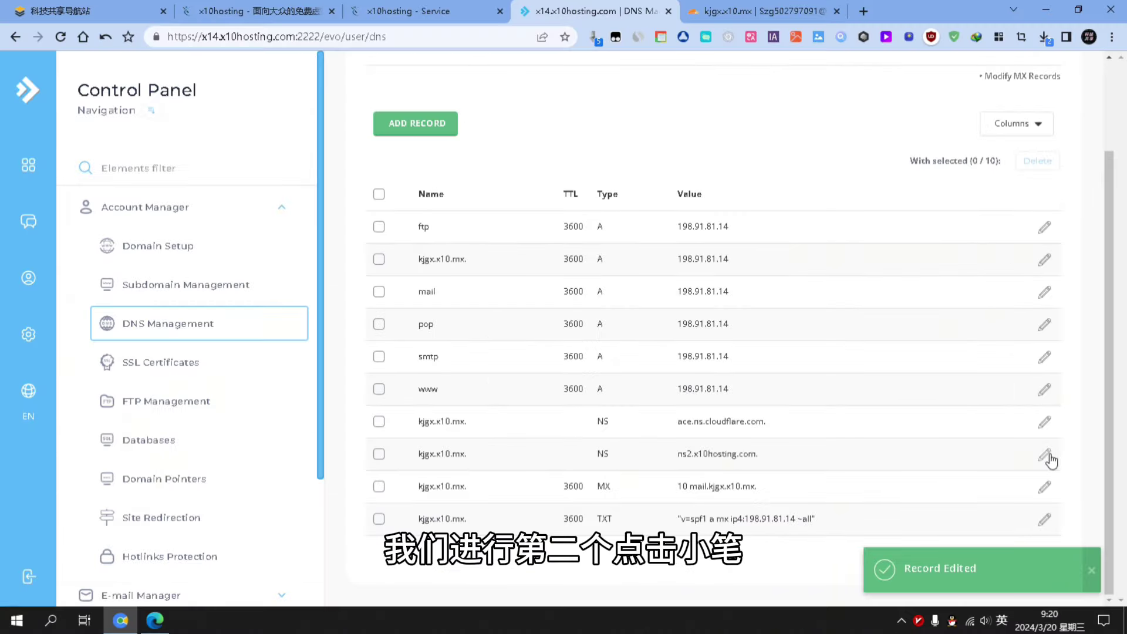
Copy the second assigned Cloudflare nameserver and save kimora.ns.cloudflare.com. as the value of x10hosting's ns2 NS record, keeping the trailing dot.
left_click(1046, 455)
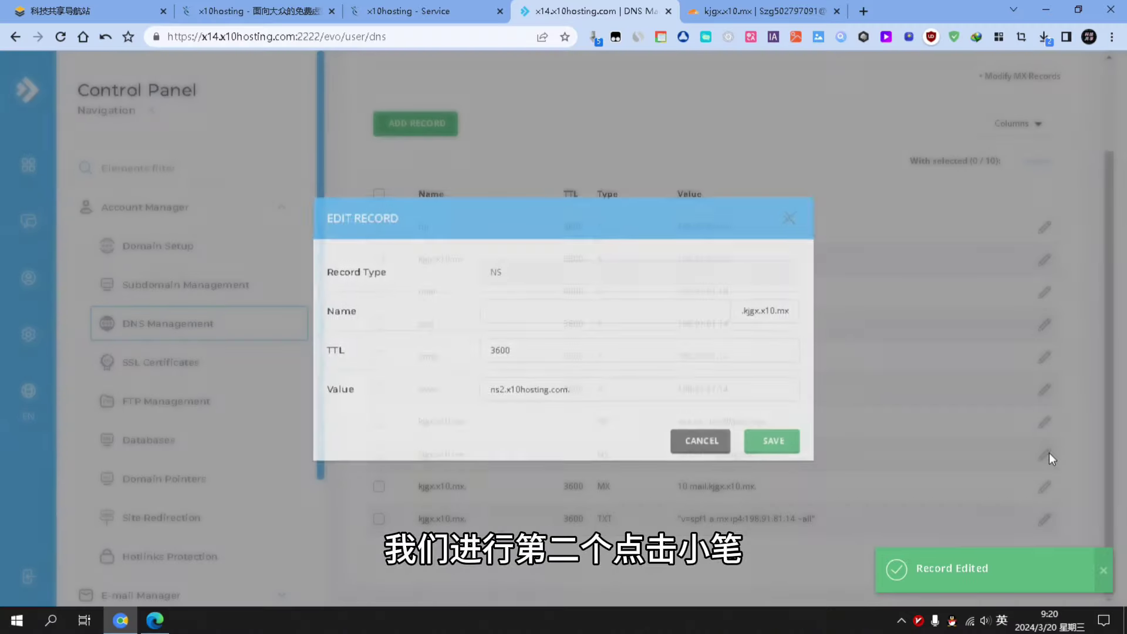
left_click(757, 11)
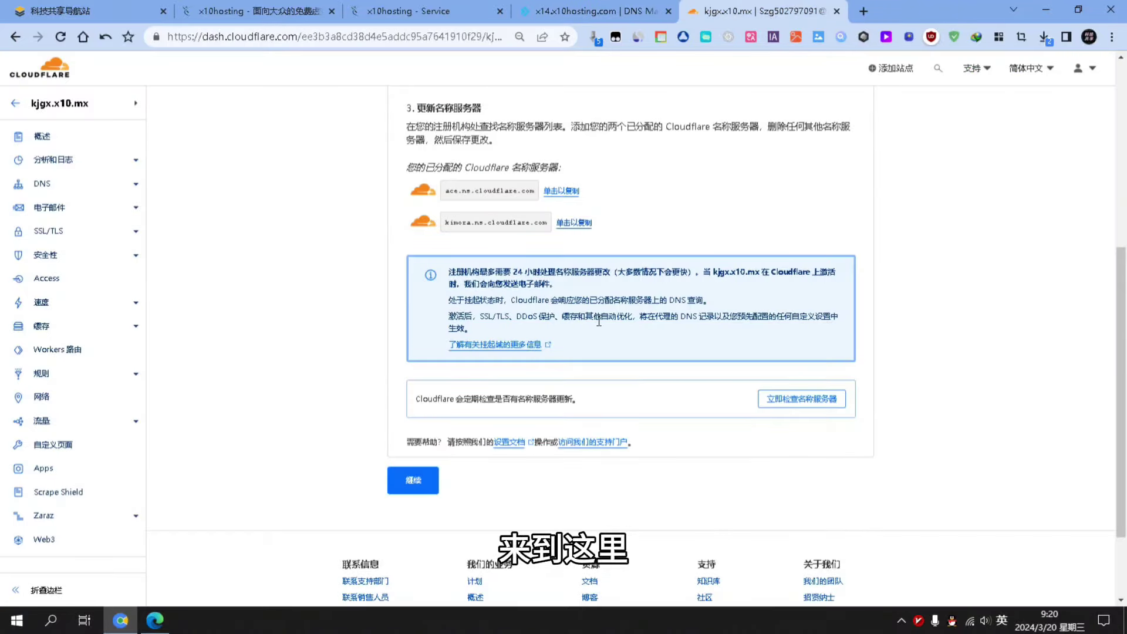
left_click(579, 224)
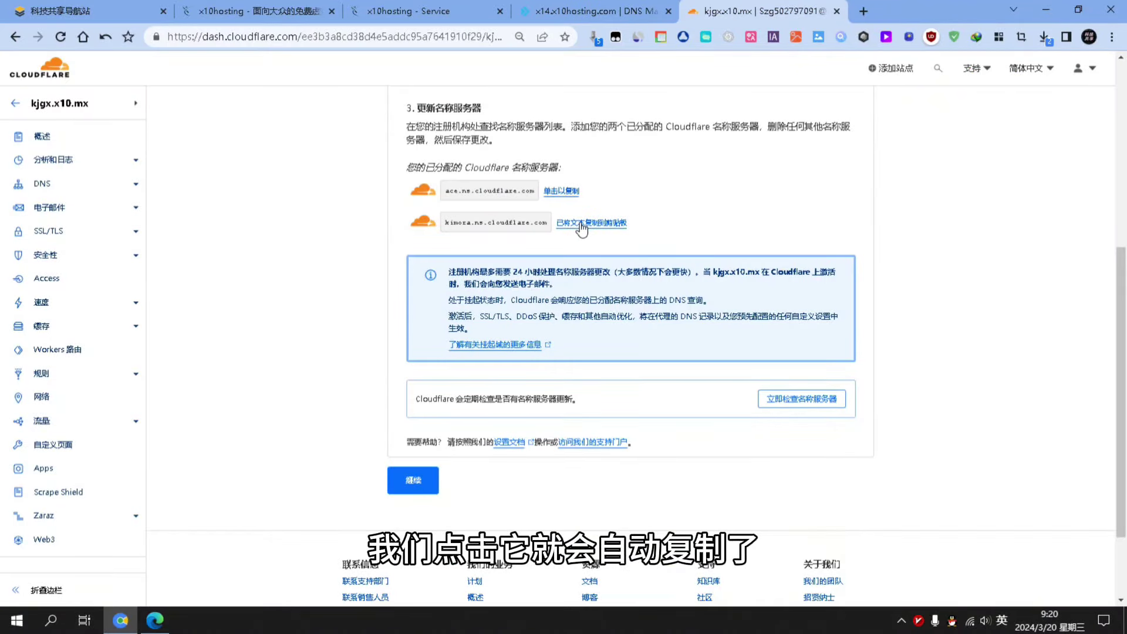
left_click(587, 11)
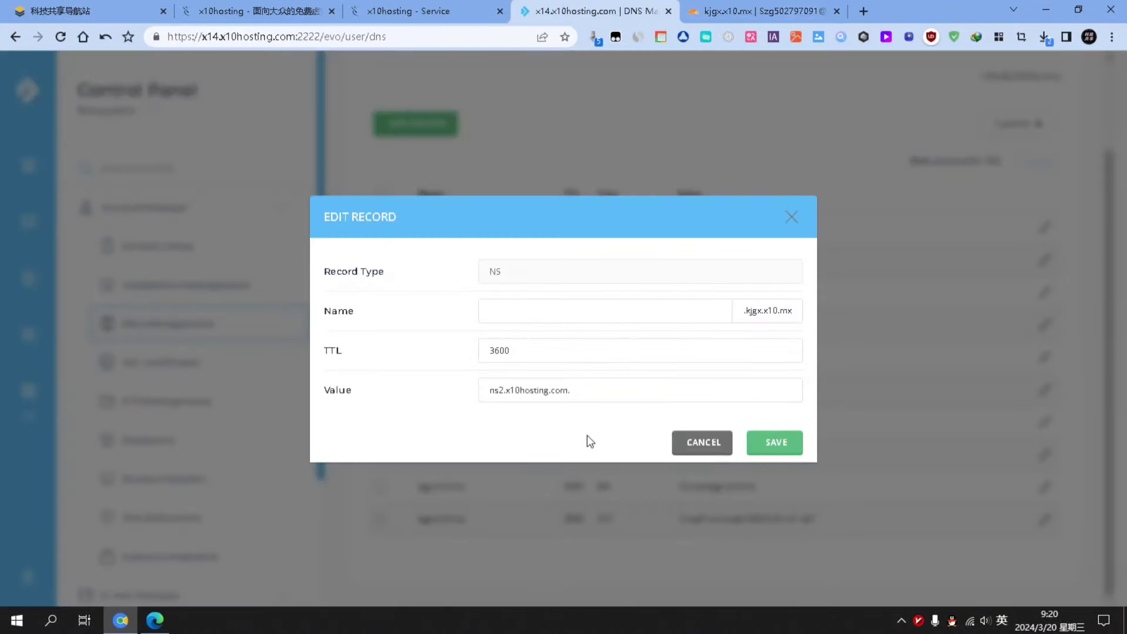
left_click(572, 394)
left_click(552, 427)
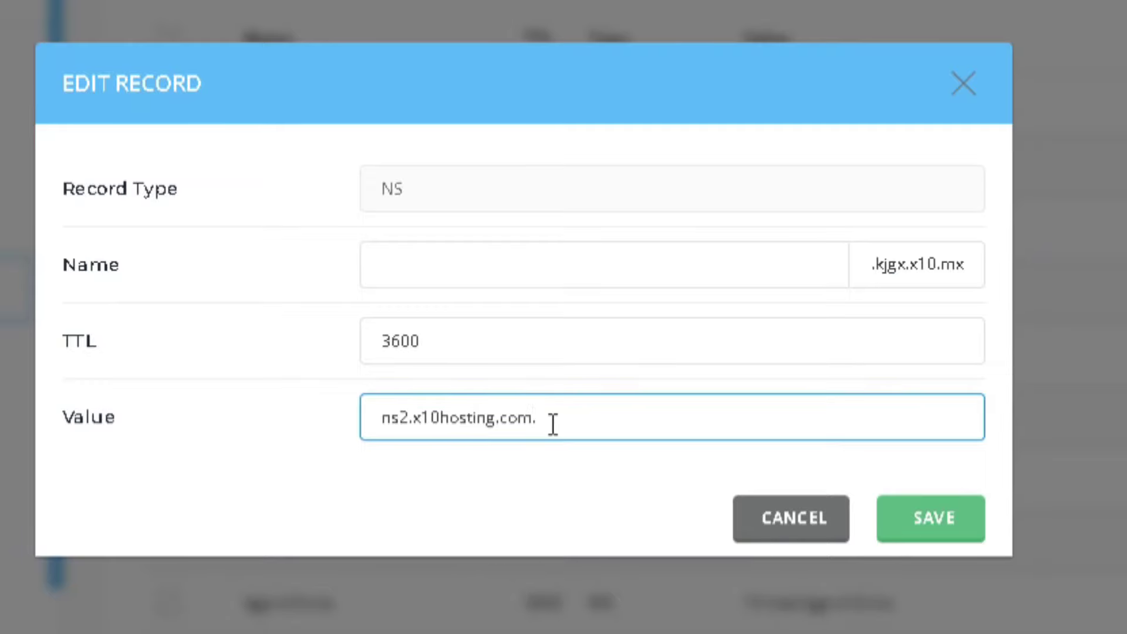
key("BackSpace")
key("BackSpace")
key("BackSpace")
key("BackSpace")
key("BackSpace")
key("BackSpace")
key("BackSpace")
key("BackSpace")
key("BackSpace")
key("BackSpace")
key("BackSpace")
key("BackSpace")
key("BackSpace")
key("BackSpace")
key("BackSpace")
key("BackSpace")
key("BackSpace")
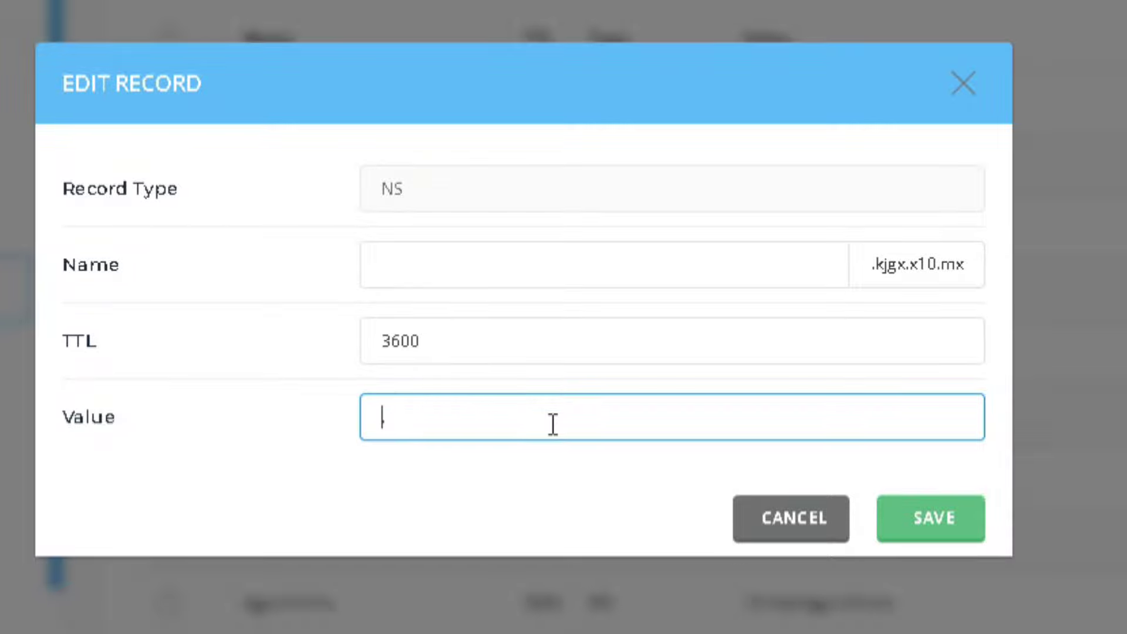
key("ctrl+v")
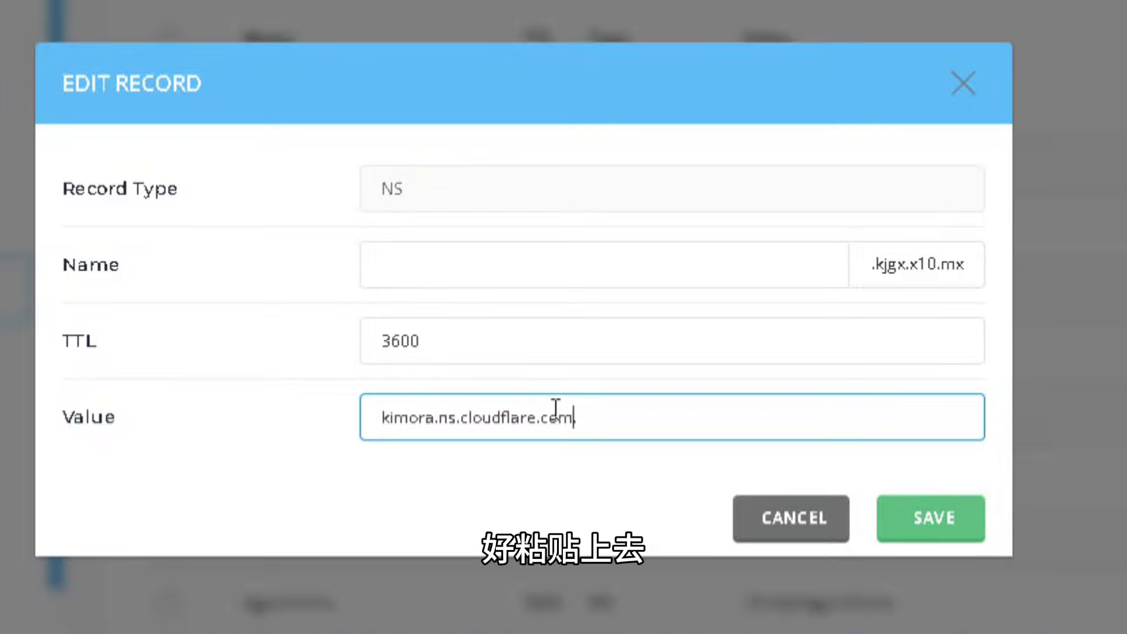
left_click(956, 519)
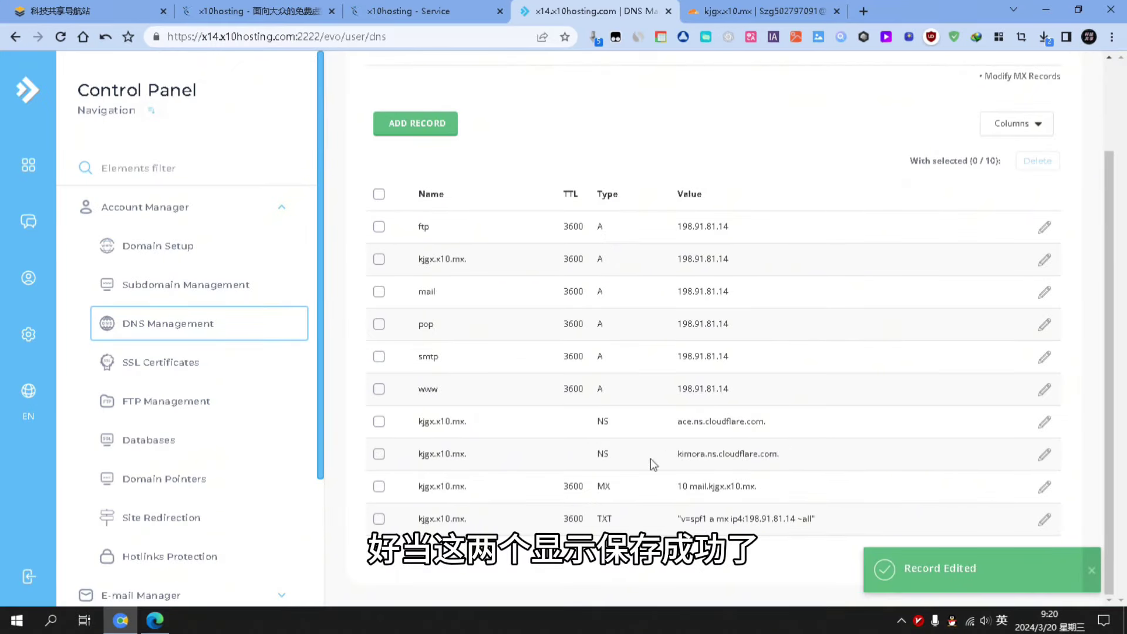
Switch back to Cloudflare, request an immediate nameserver check for kjgx.x10.mx, and continue past the nameserver instructions.
left_click(787, 12)
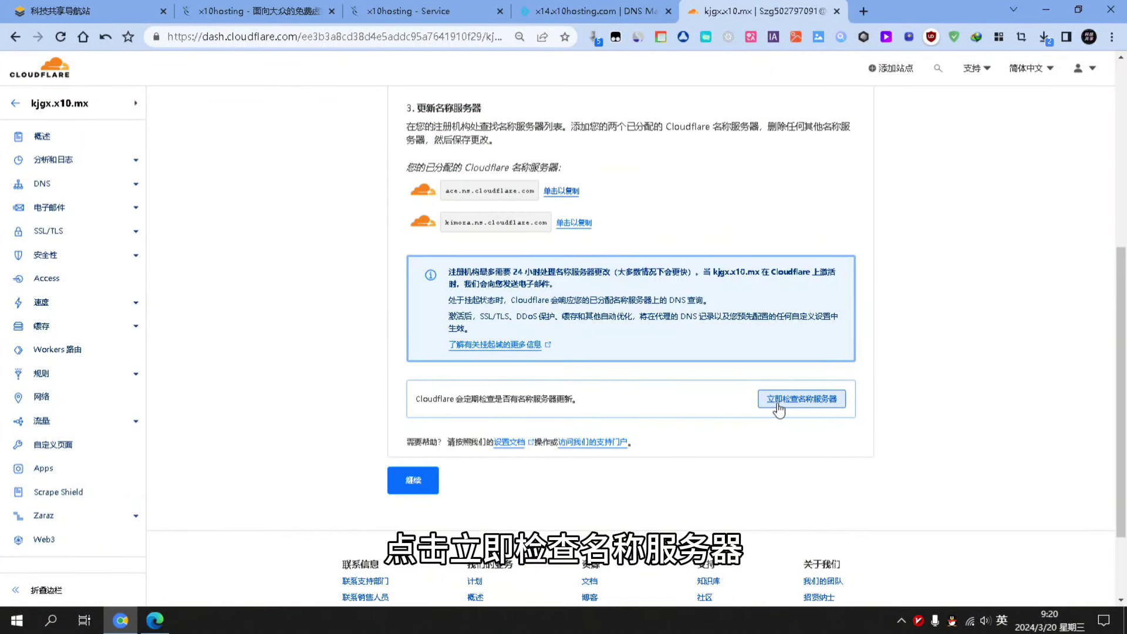
left_click(824, 403)
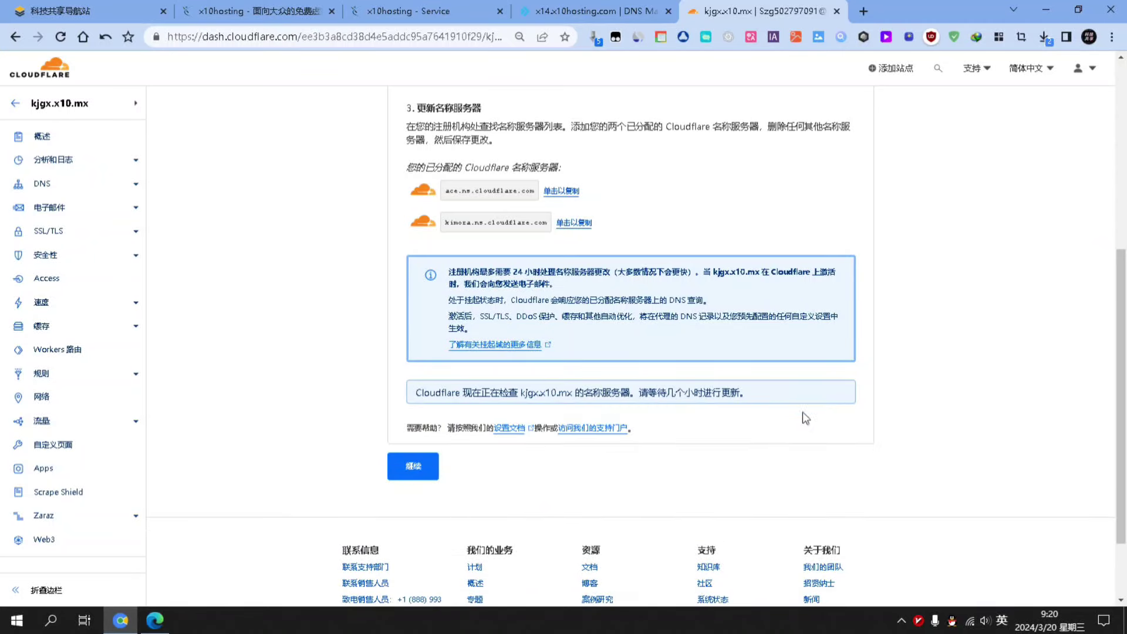
left_click(429, 466)
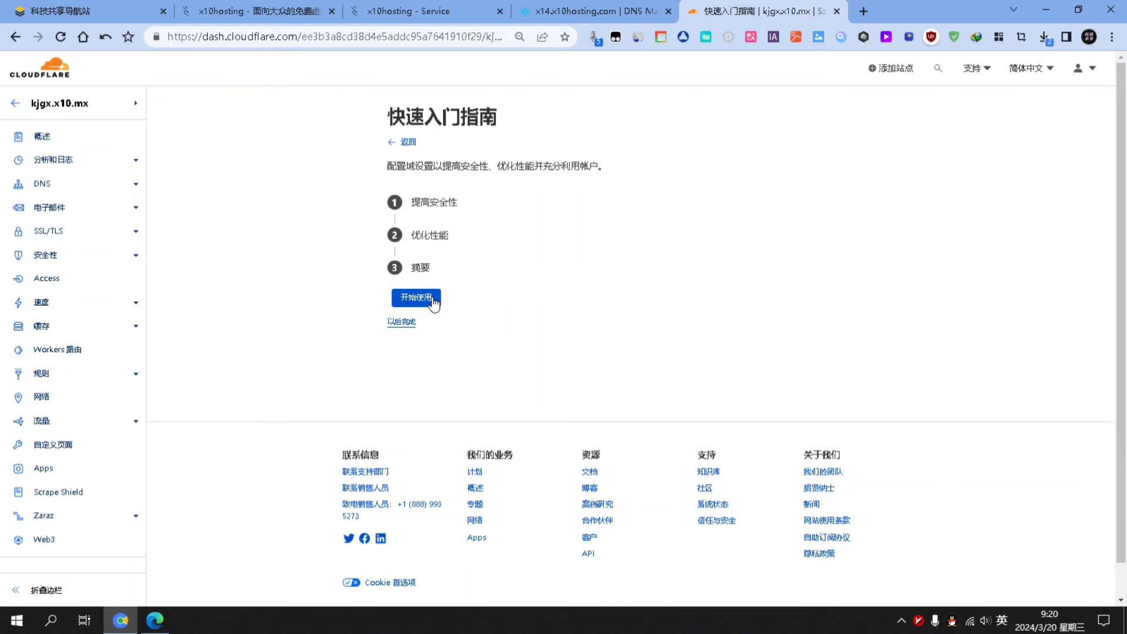
Leave the quick start guide through the domain overview and return to the account home to view the status of kjgx.x10.mx.
left_click(116, 126)
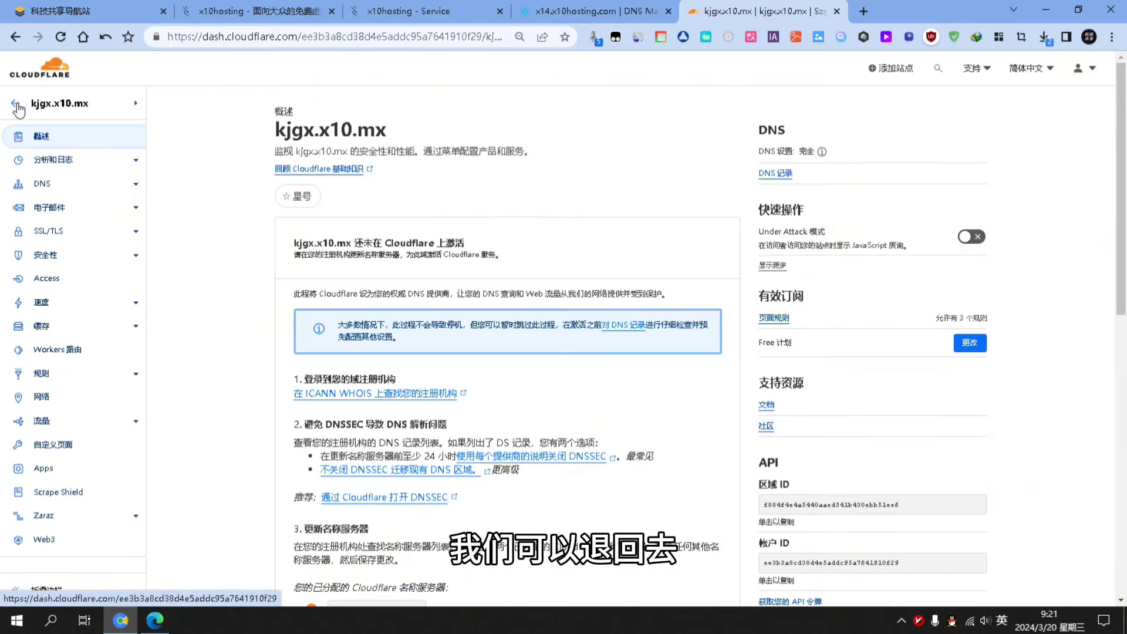
left_click(16, 104)
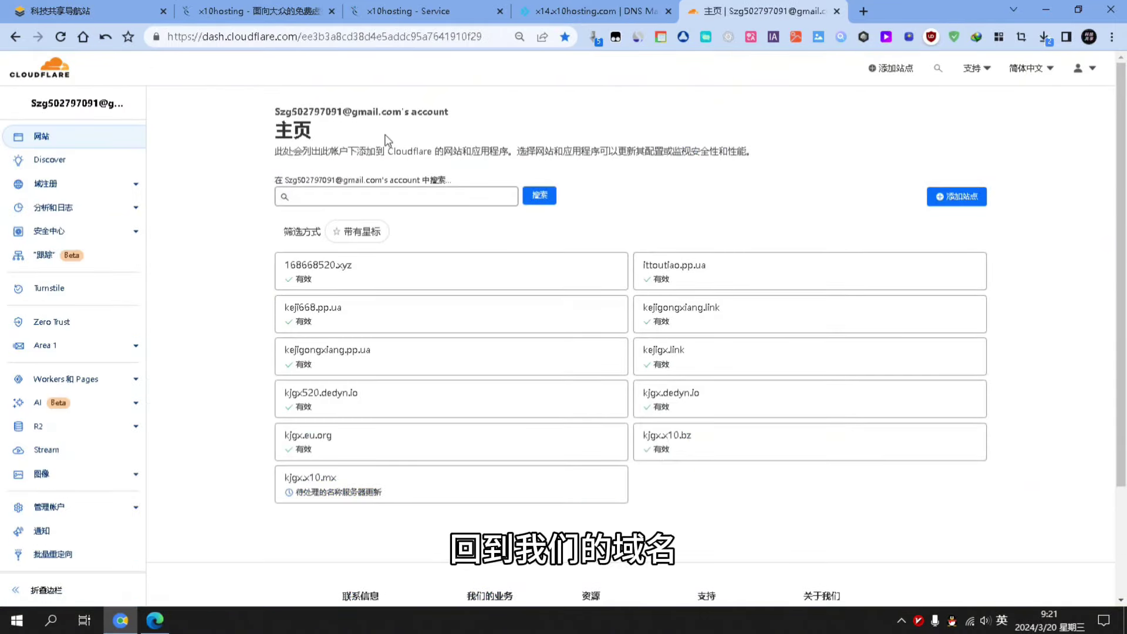
scroll(387, 141, "down", 3)
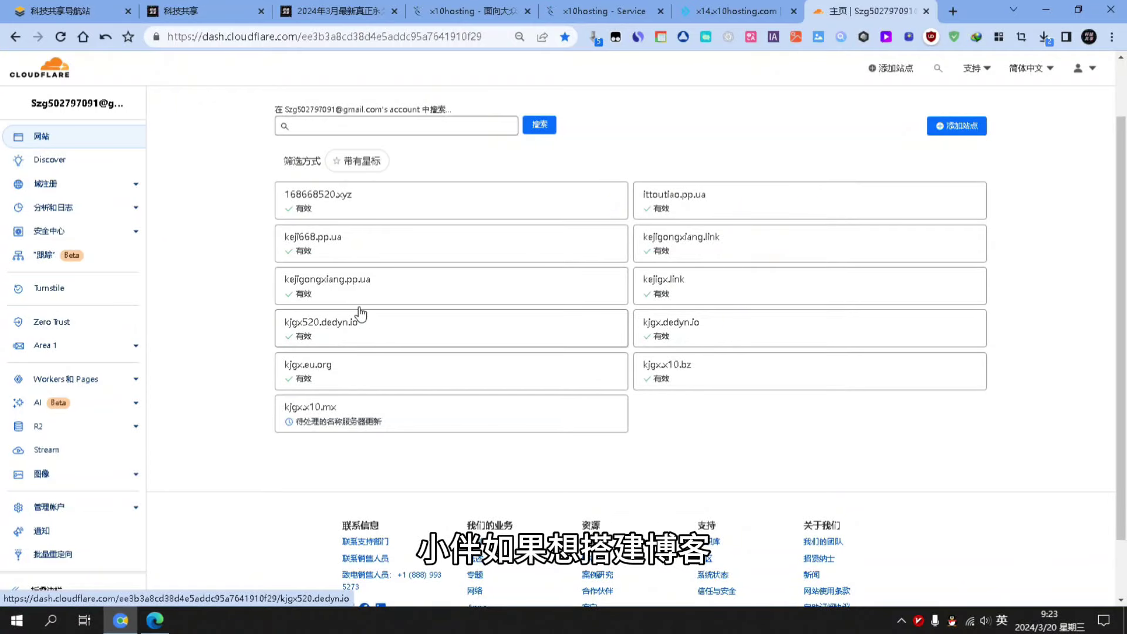
Switch to the 科技共享 navigation site and its blog, and load older posts to browse the website-building and blog tutorials.
left_click(83, 15)
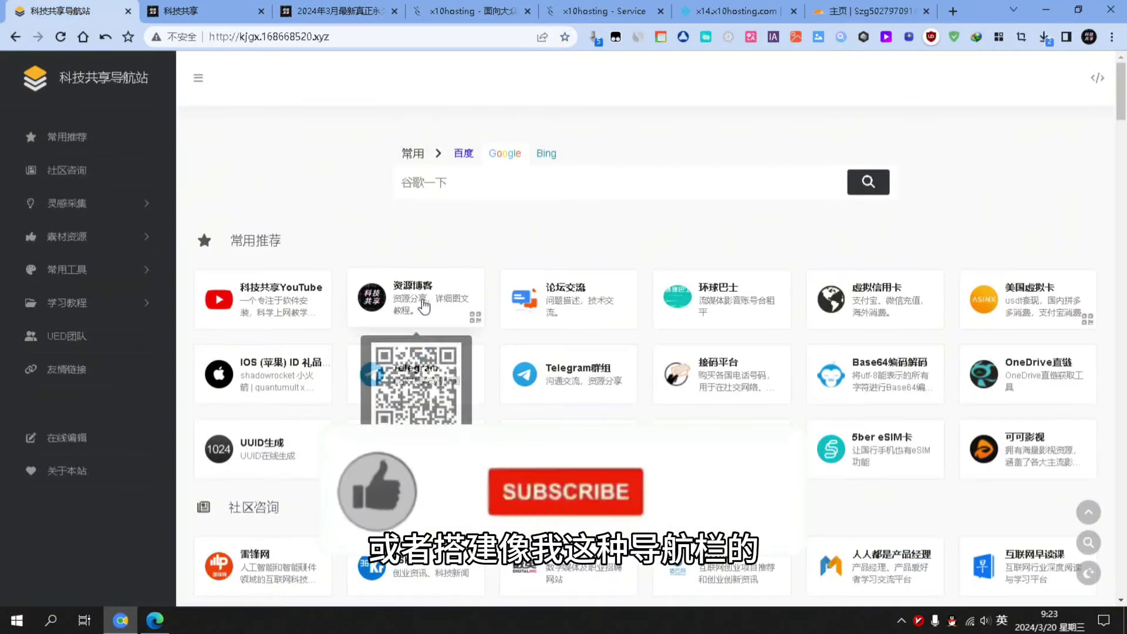
left_click(216, 8)
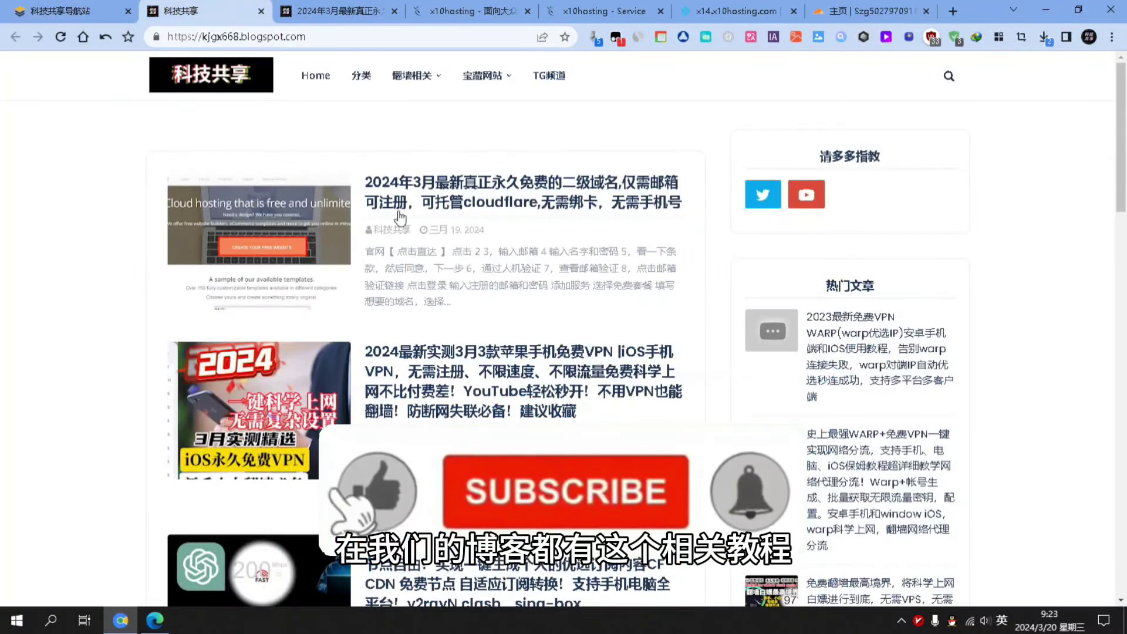
scroll(399, 219, "down", 4)
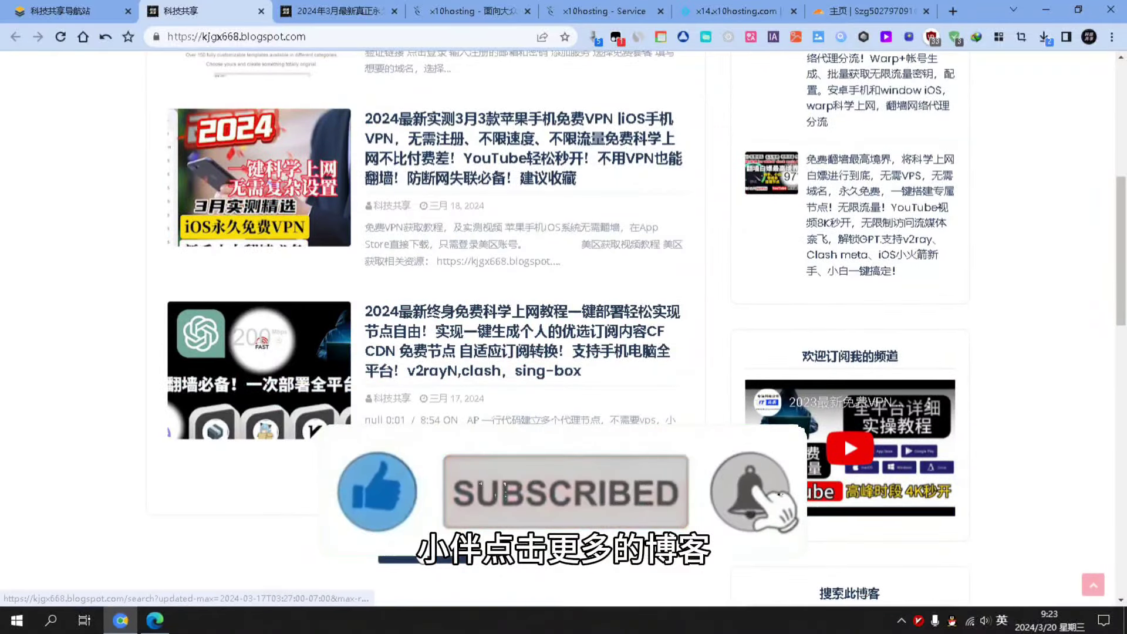
left_click(437, 547)
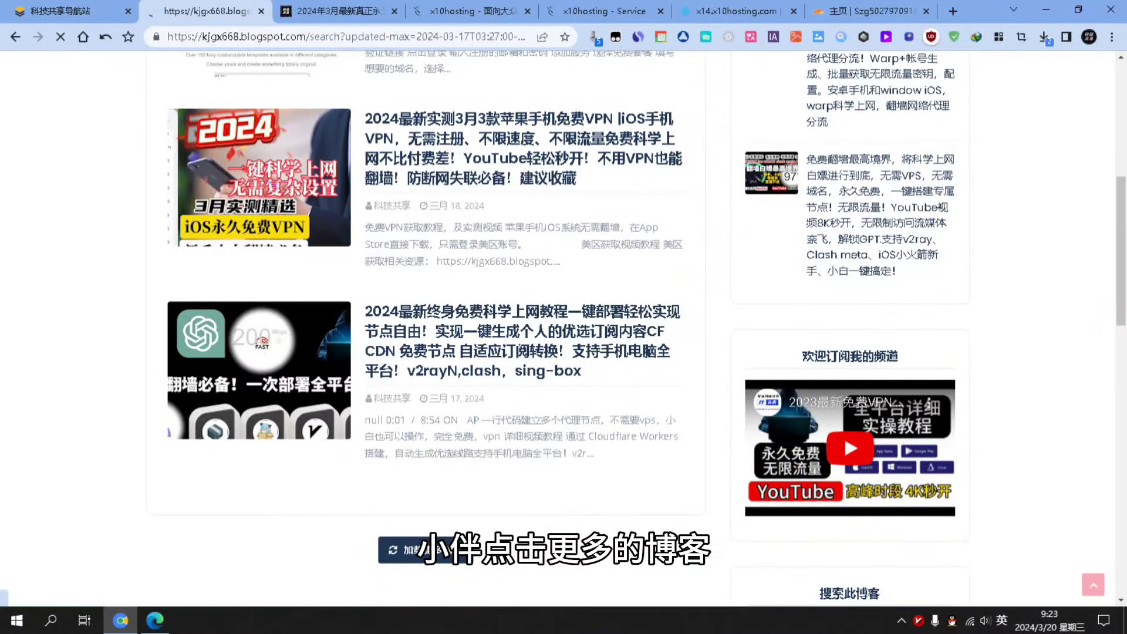
scroll(486, 385, "down", 11)
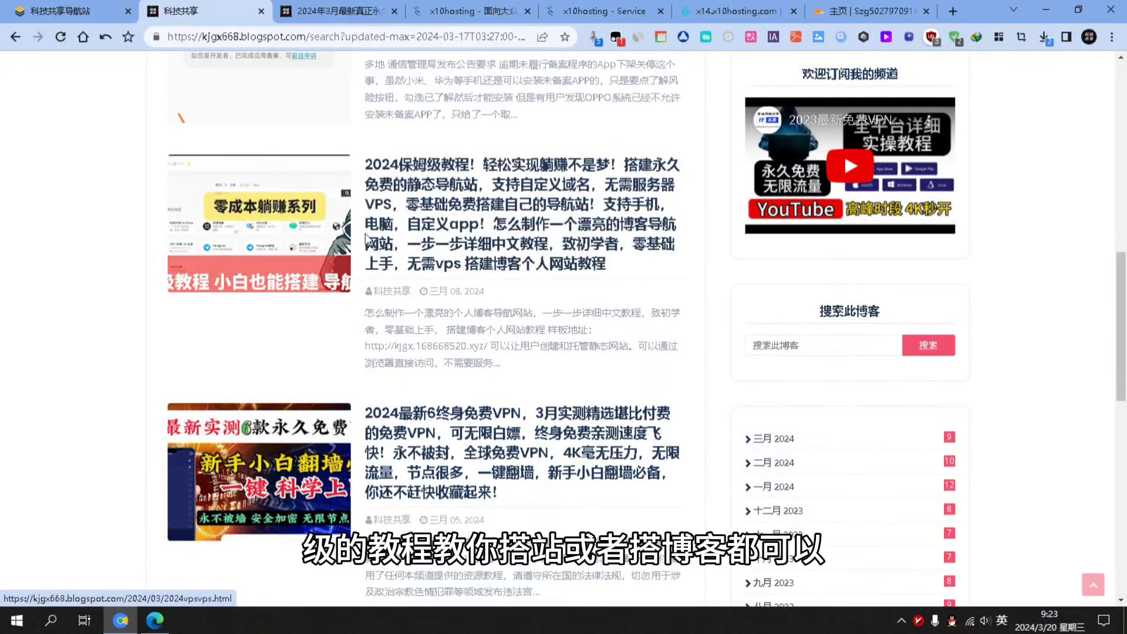
scroll(370, 252, "down", 5)
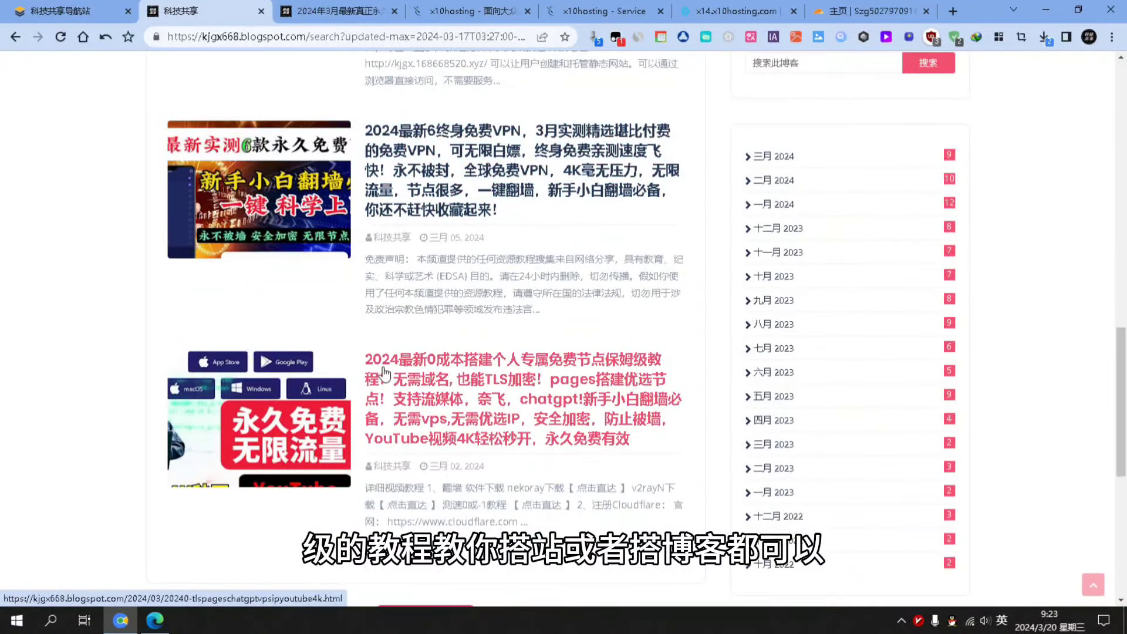
Switch to the March 2024 blog article about free second-level domains and review its opening section with the official site link.
left_click(341, 12)
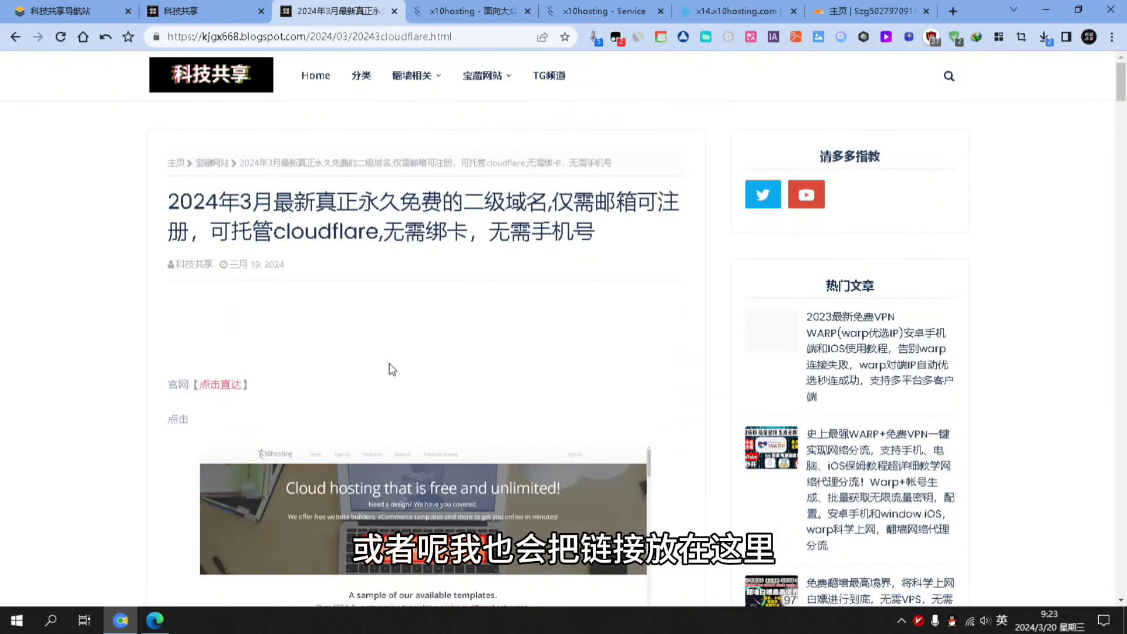
scroll(392, 368, "down", 2)
scroll(345, 234, "up", 2)
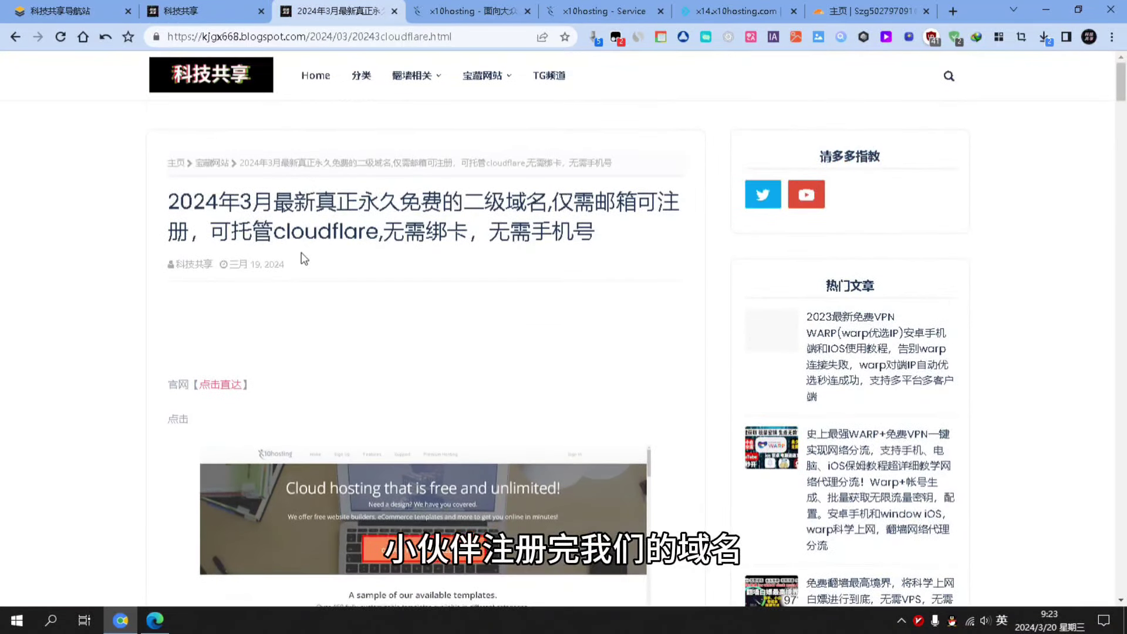
scroll(381, 358, "down", 1)
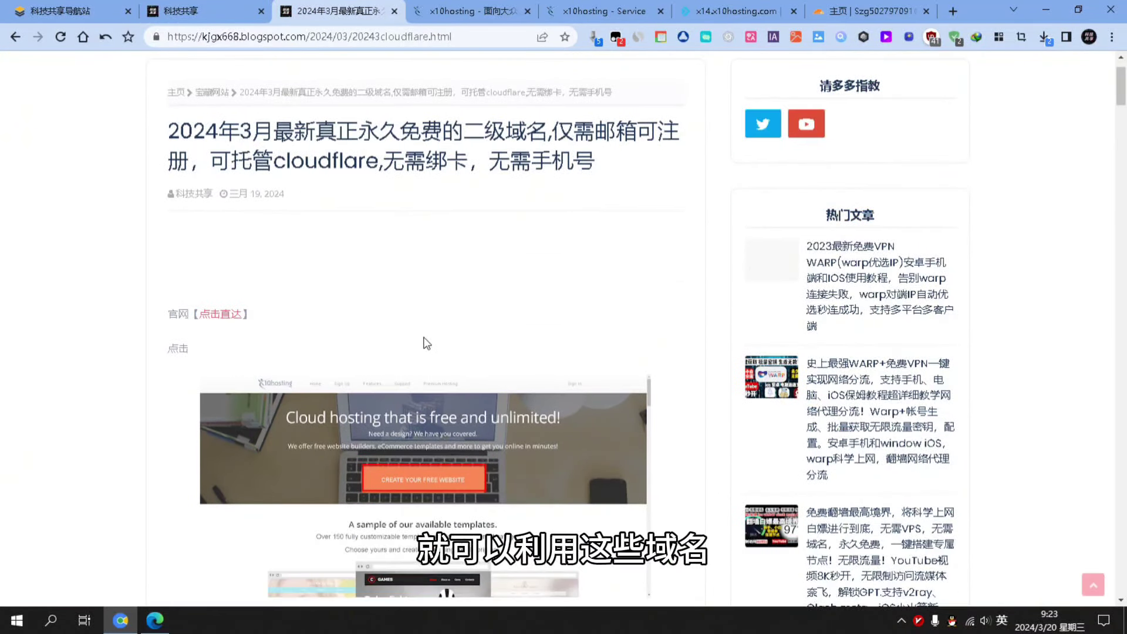